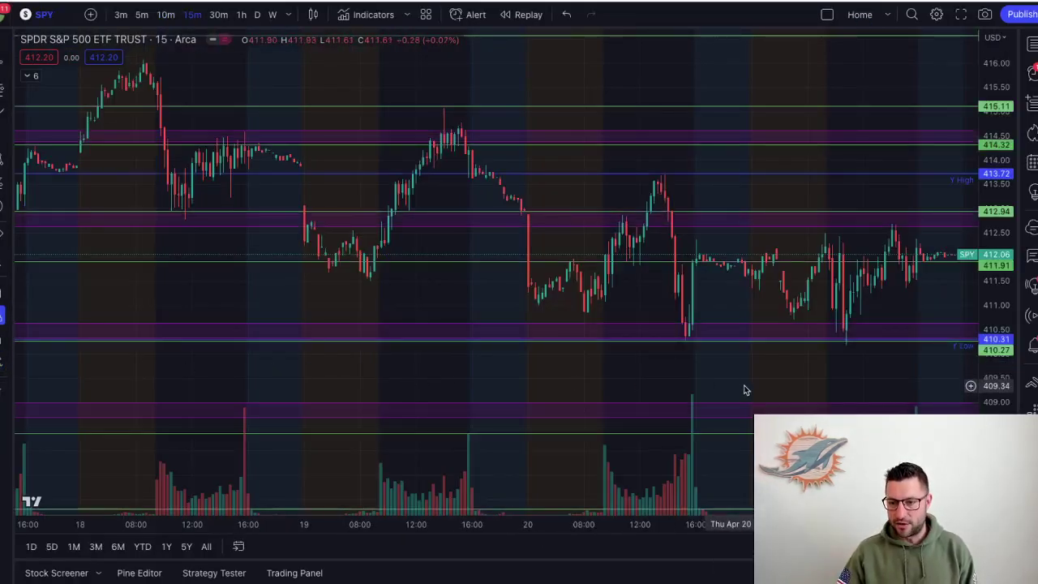
Step: Pan, zoom out and rescale the SPY 15-minute chart to frame the recent candles
{"action": "left_click_drag", "start_coordinate": [759, 381], "coordinate": [640, 357]}
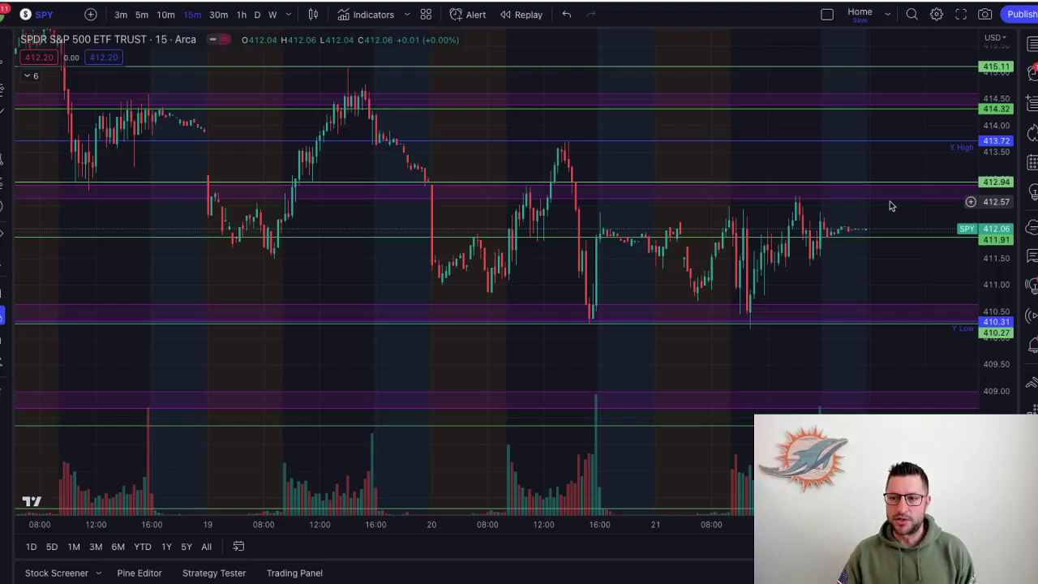
{"action": "left_click_drag", "start_coordinate": [769, 167], "coordinate": [833, 180]}
{"action": "scroll", "coordinate": [847, 192], "scroll_direction": "down", "scroll_amount": 3}
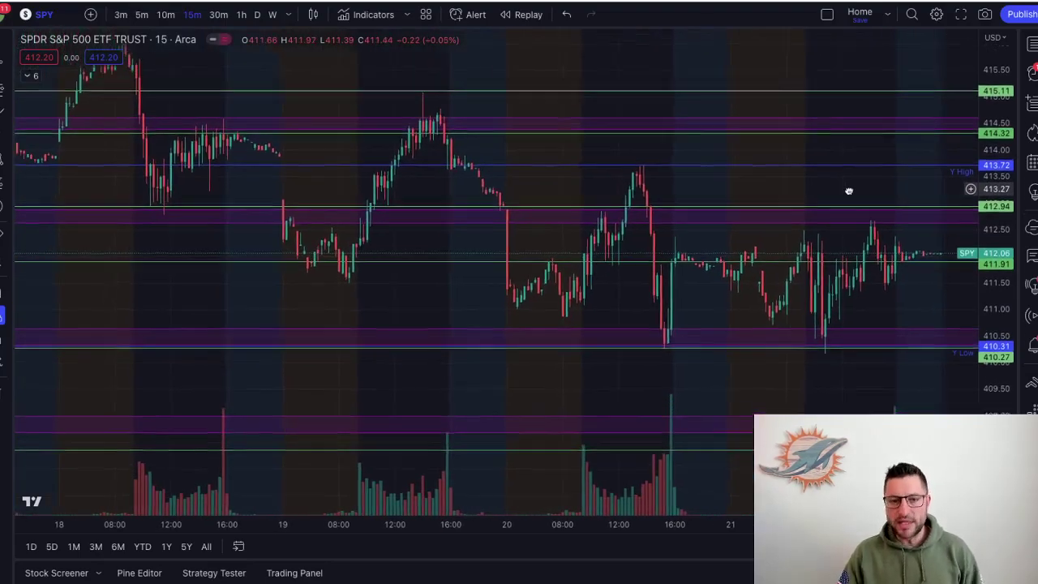
{"action": "scroll", "coordinate": [849, 193], "scroll_direction": "down", "scroll_amount": 2}
{"action": "scroll", "coordinate": [850, 194], "scroll_direction": "down", "scroll_amount": 3}
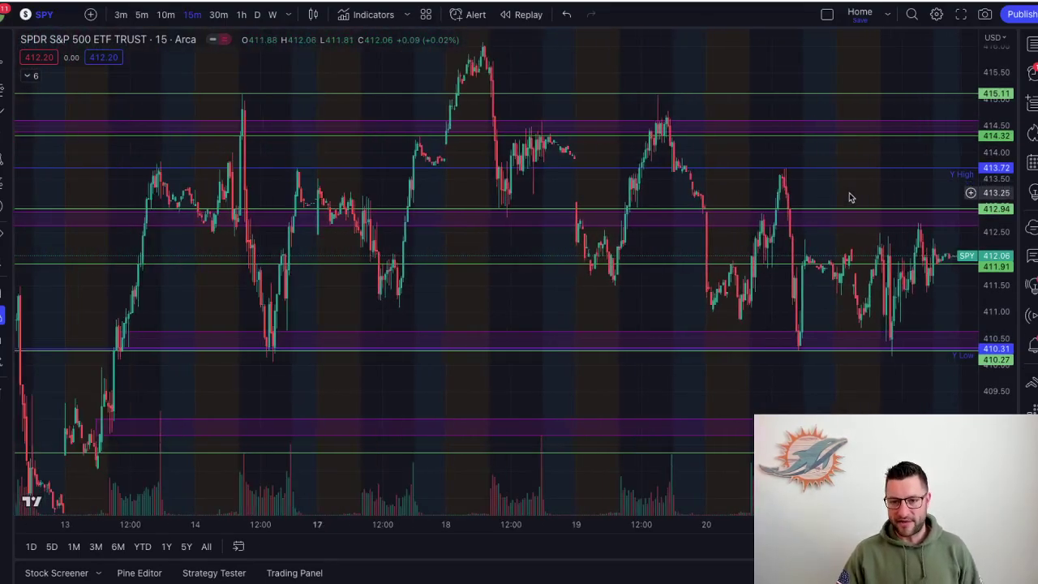
{"action": "left_click_drag", "start_coordinate": [1003, 65], "coordinate": [1005, 142]}
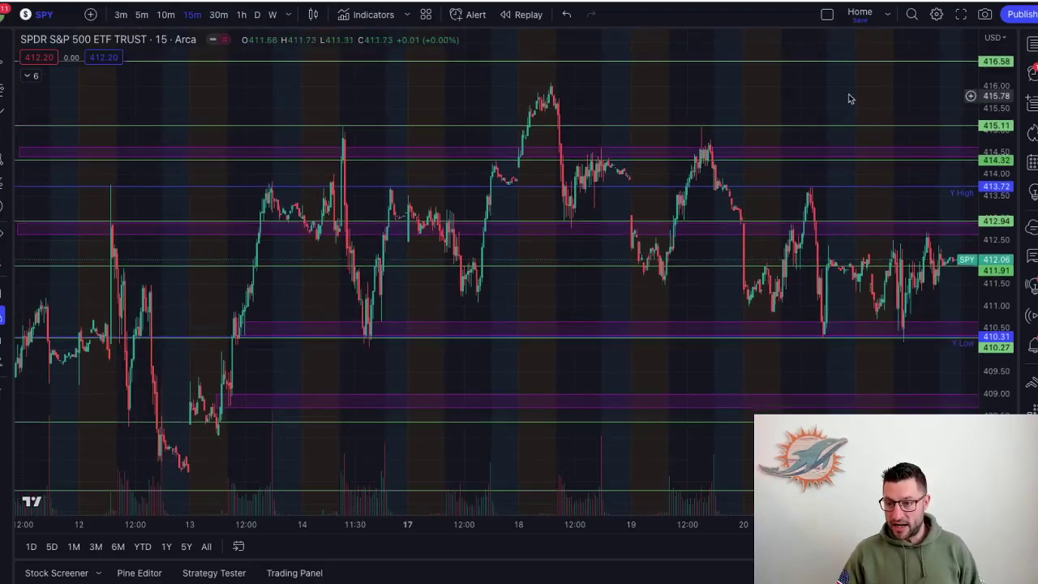
{"action": "left_click_drag", "start_coordinate": [848, 98], "coordinate": [881, 60]}
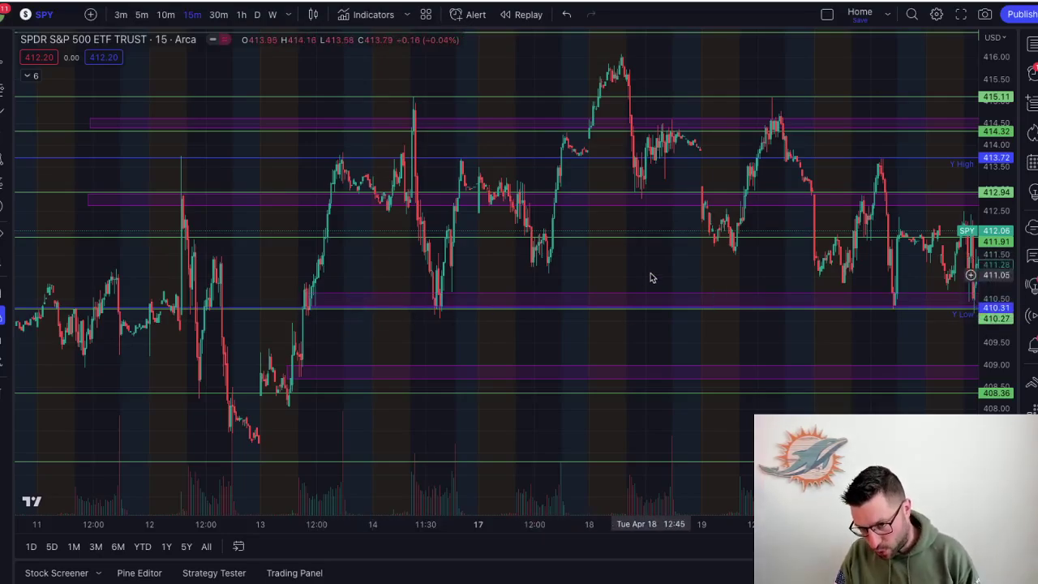
{"action": "left_click_drag", "start_coordinate": [618, 270], "coordinate": [430, 245]}
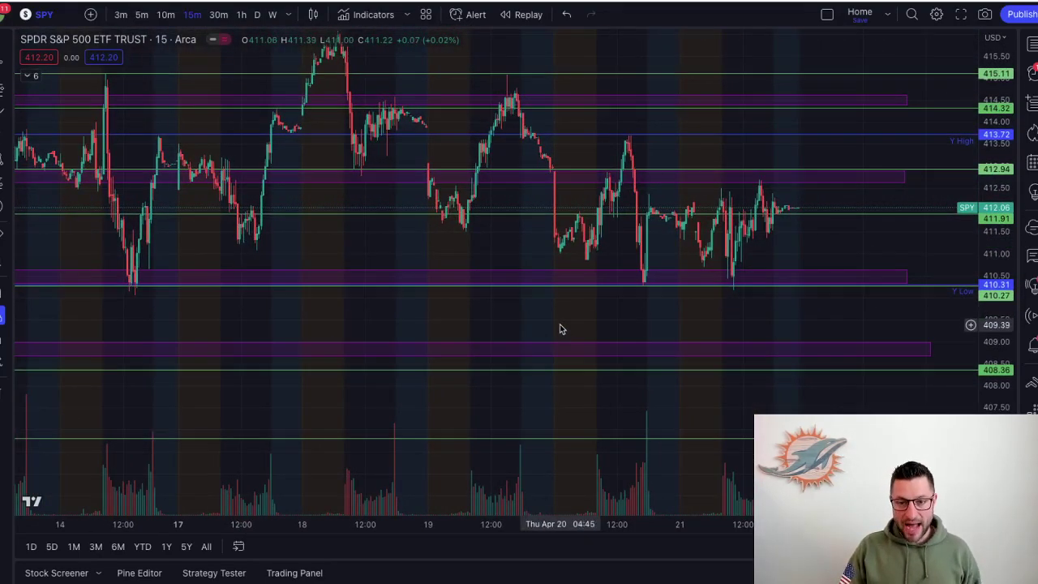
{"action": "left_click_drag", "start_coordinate": [524, 316], "coordinate": [559, 367]}
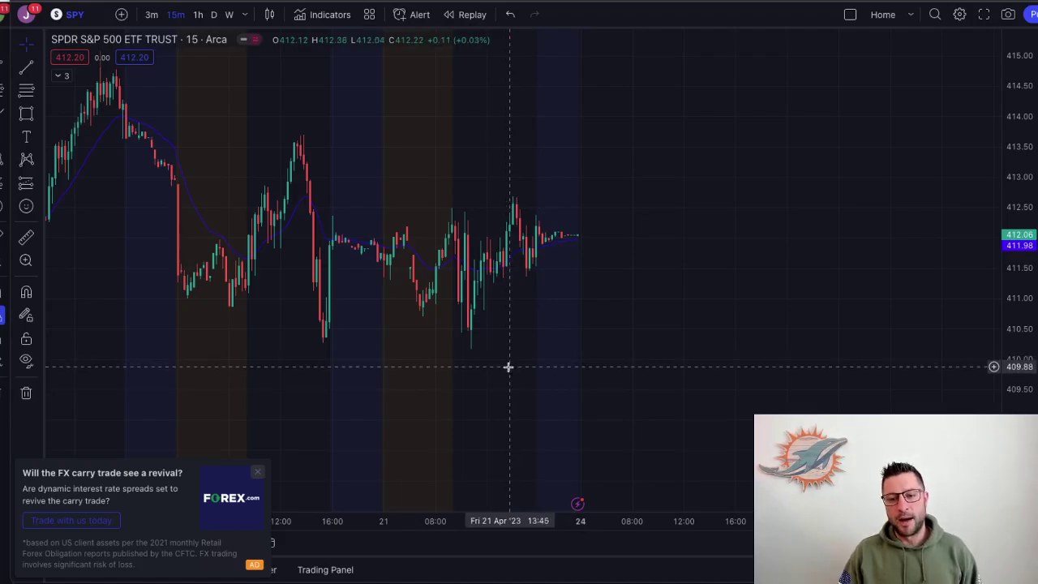
Step: Dismiss the ad popup and draw a purple support rectangle from about 410.19 to 410.62
{"action": "left_click_drag", "start_coordinate": [507, 366], "coordinate": [586, 370]}
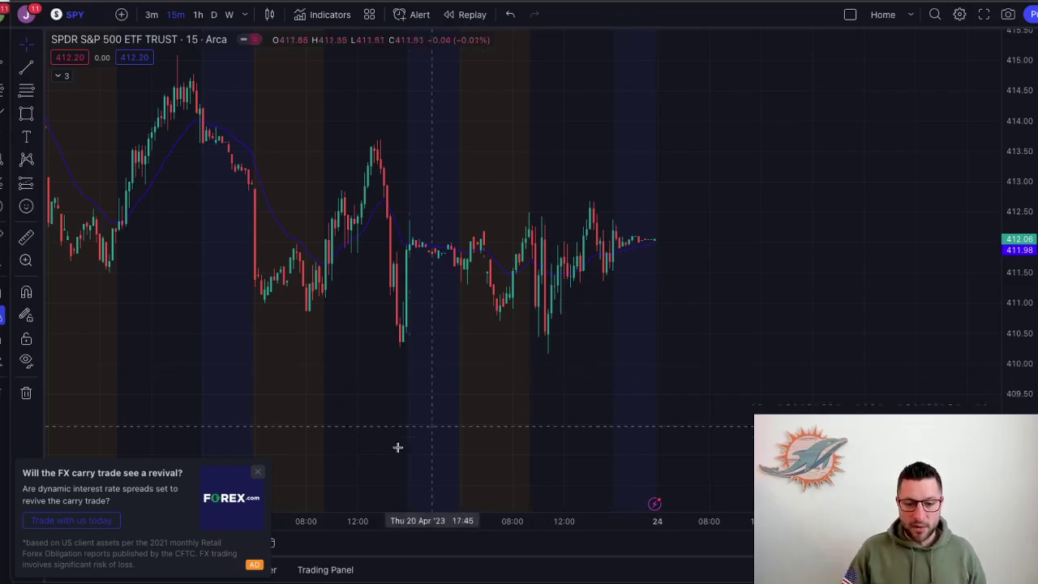
{"action": "left_click", "coordinate": [257, 471]}
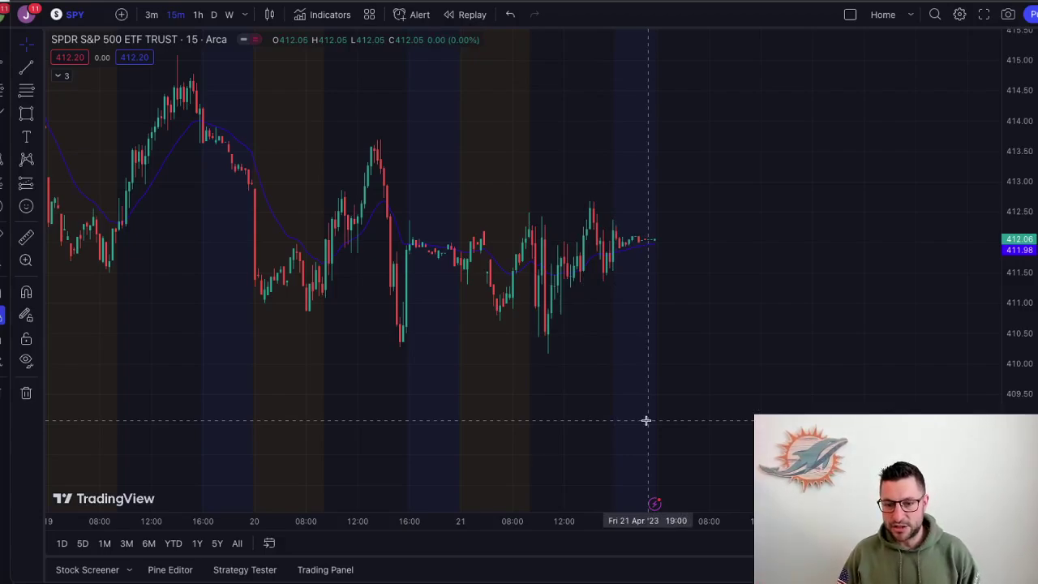
{"action": "left_click", "coordinate": [25, 114]}
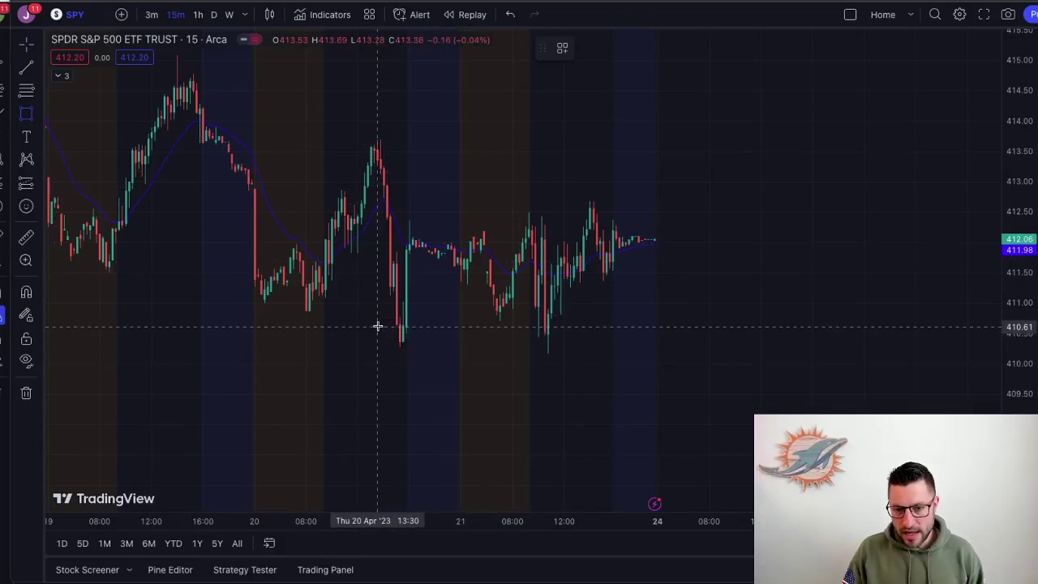
{"action": "mouse_move", "coordinate": [377, 326]}
{"action": "left_mouse_down"}
{"action": "mouse_move", "coordinate": [535, 357]}
{"action": "mouse_move", "coordinate": [869, 352]}
{"action": "left_mouse_up"}
Step: Draw a purple resistance rectangle from about 412.35 to 412.62 across the recent highs
{"action": "left_click", "coordinate": [552, 415]}
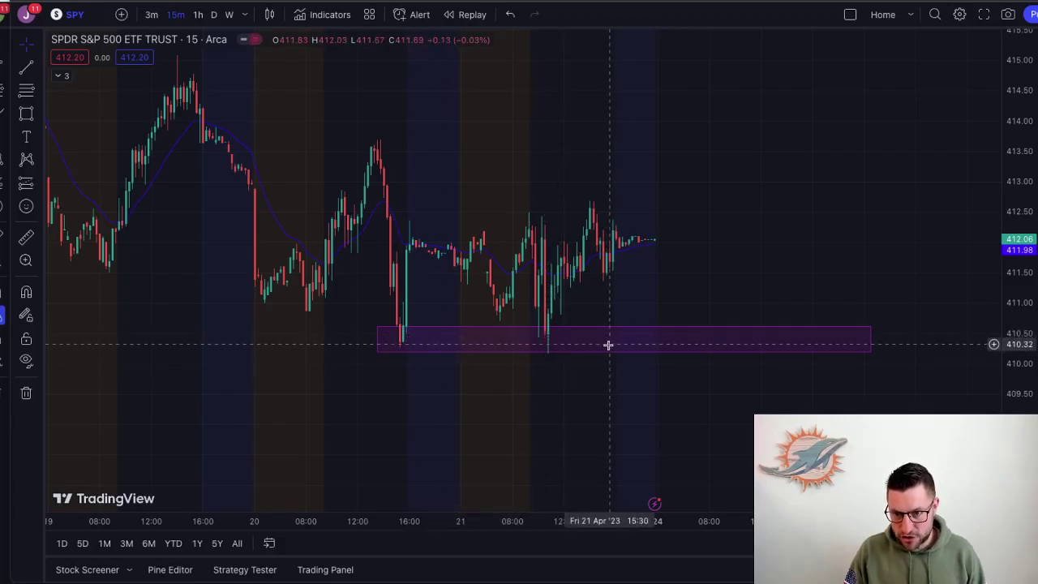
{"action": "left_click", "coordinate": [26, 113]}
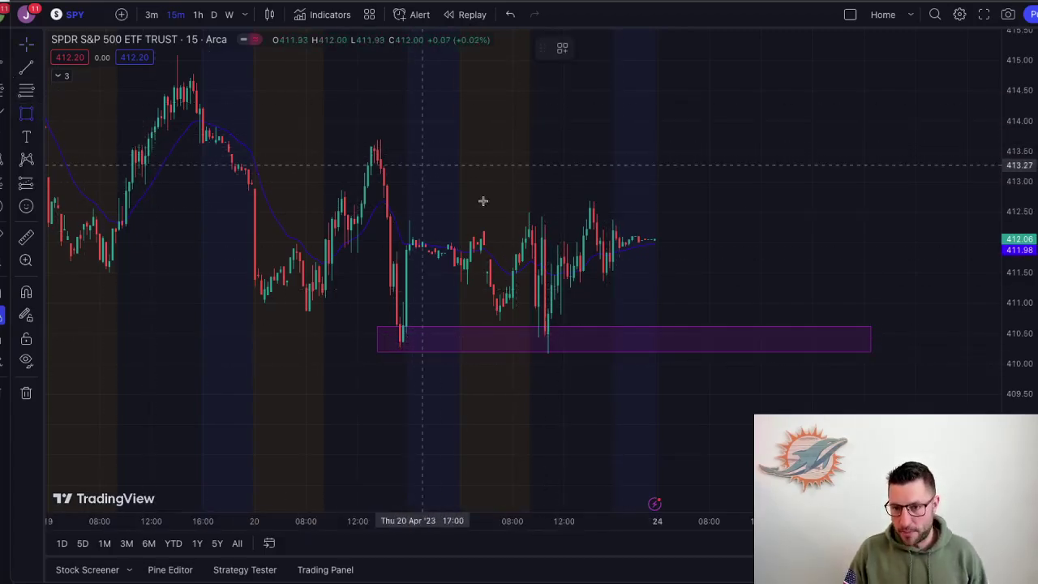
{"action": "mouse_move", "coordinate": [513, 205]}
{"action": "left_mouse_down"}
{"action": "mouse_move", "coordinate": [575, 199]}
{"action": "mouse_move", "coordinate": [857, 223]}
{"action": "left_mouse_up"}
{"action": "left_click", "coordinate": [771, 264]}
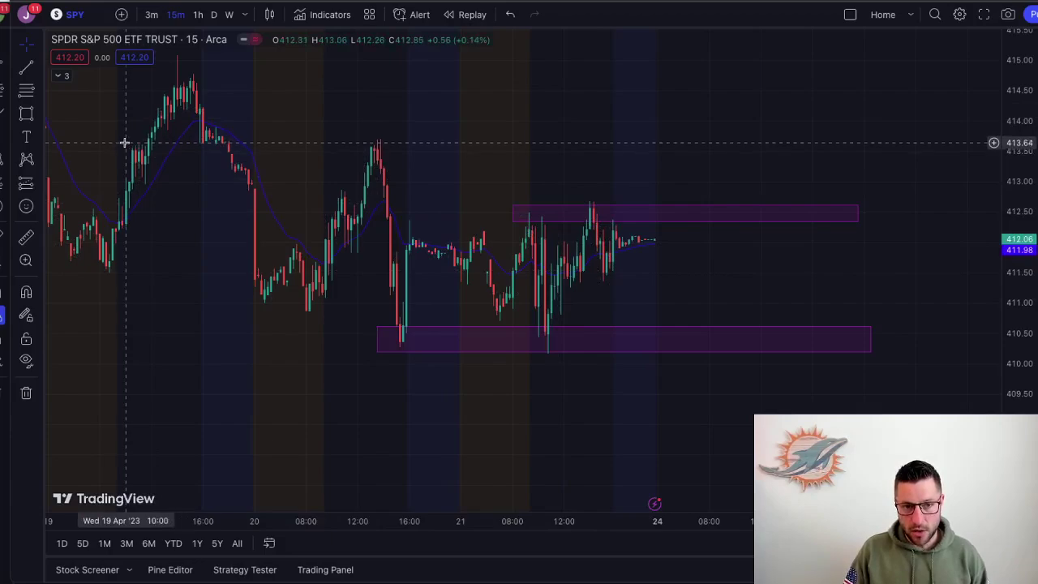
Step: Draw a third purple rectangle from about 413.42 to 413.63 across the earlier peaks
{"action": "left_click", "coordinate": [27, 113]}
{"action": "left_click", "coordinate": [127, 144]}
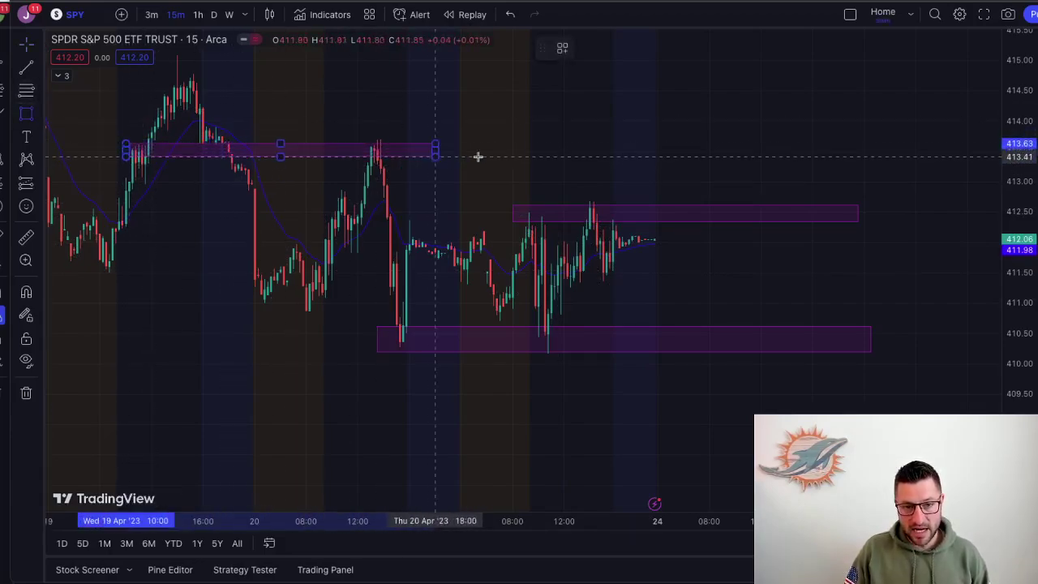
{"action": "left_click", "coordinate": [886, 155]}
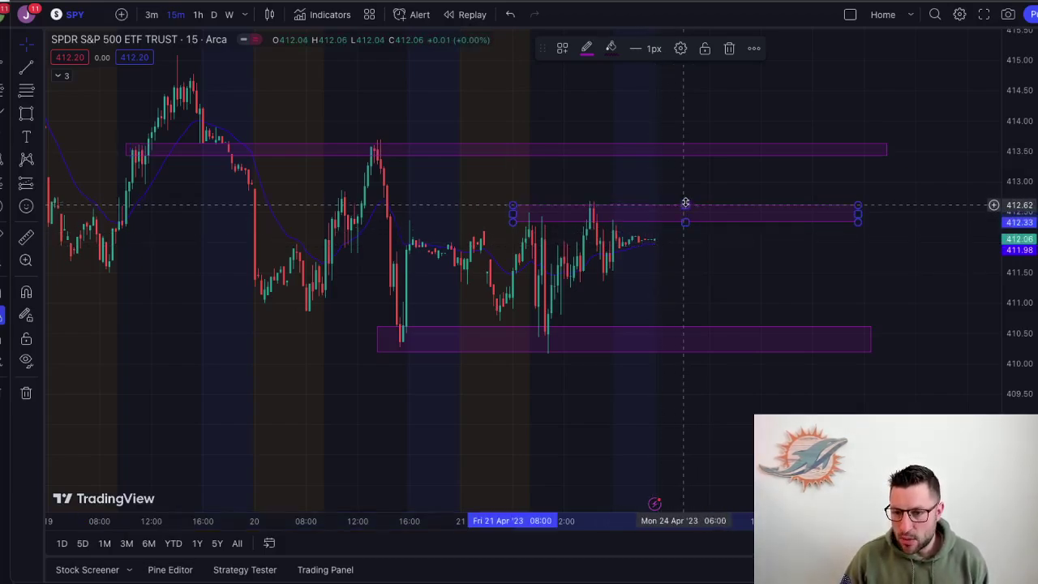
Step: Resize the middle resistance rectangle's top and bottom edges to frame the recent highs
{"action": "left_click_drag", "start_coordinate": [684, 205], "coordinate": [685, 200]}
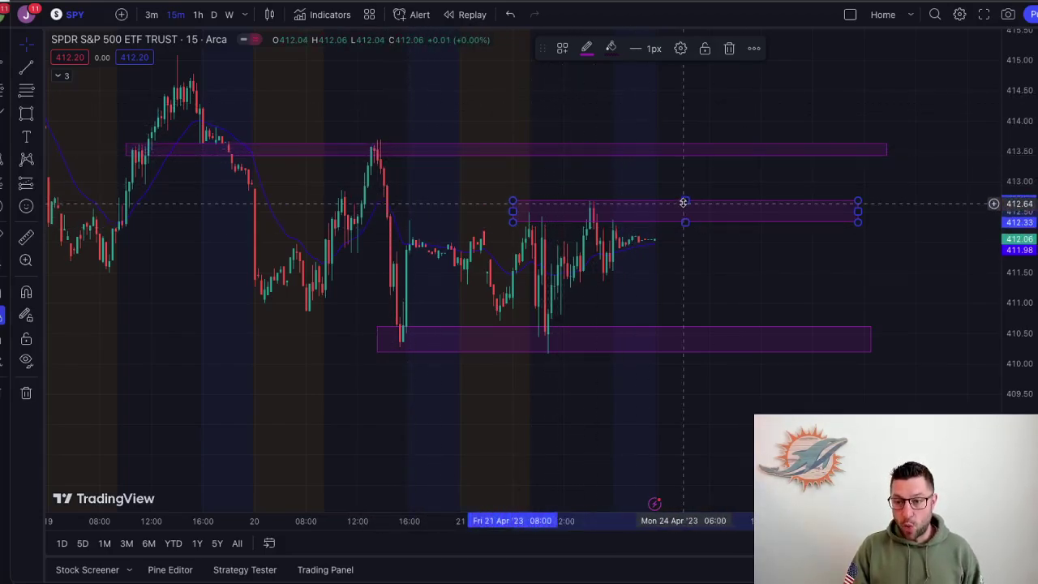
{"action": "left_click_drag", "start_coordinate": [685, 200], "coordinate": [685, 167]}
{"action": "left_click_drag", "start_coordinate": [685, 221], "coordinate": [687, 237]}
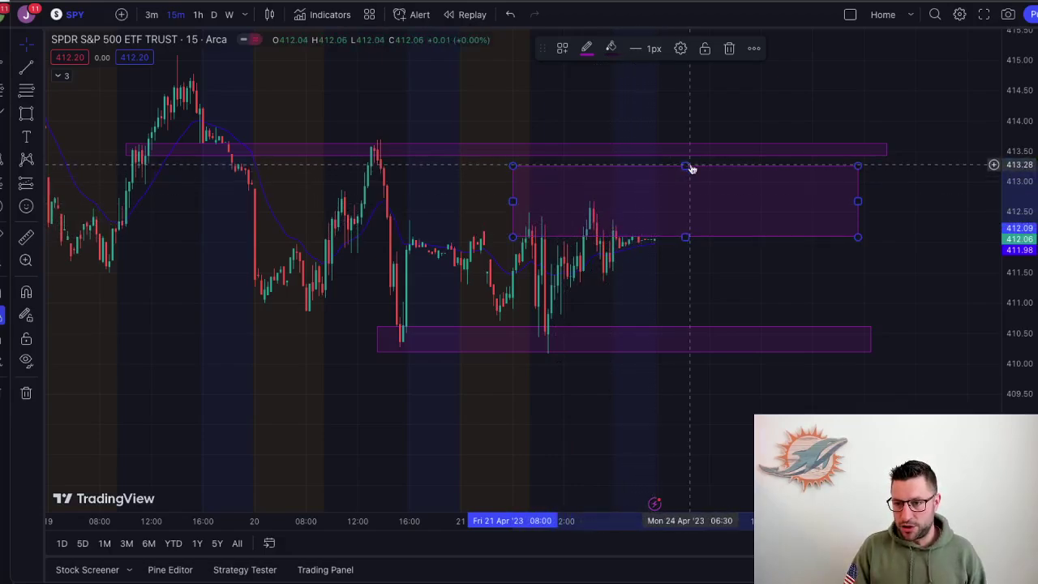
{"action": "left_click_drag", "start_coordinate": [687, 164], "coordinate": [685, 230]}
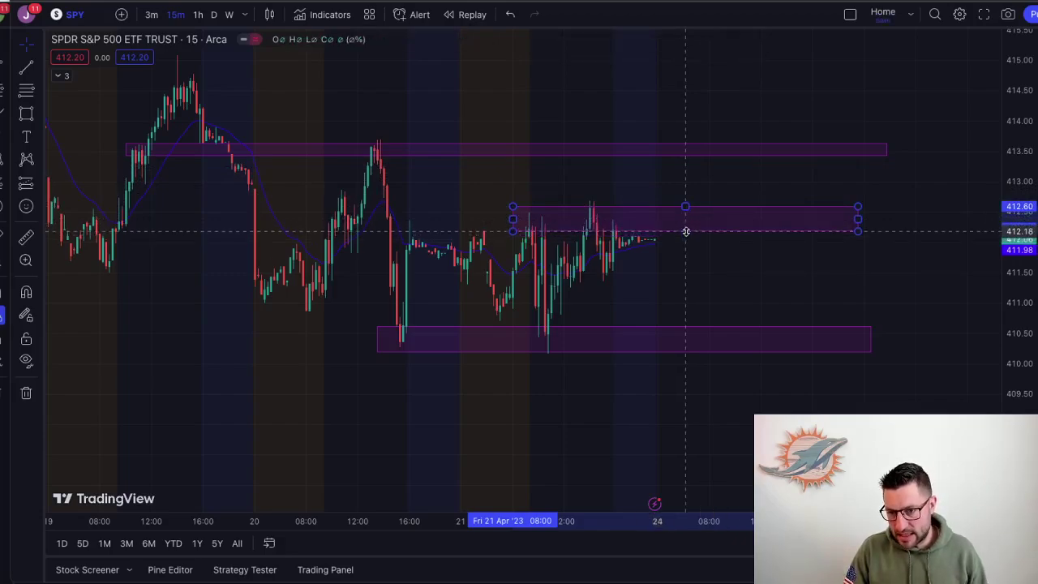
{"action": "left_click", "coordinate": [719, 265]}
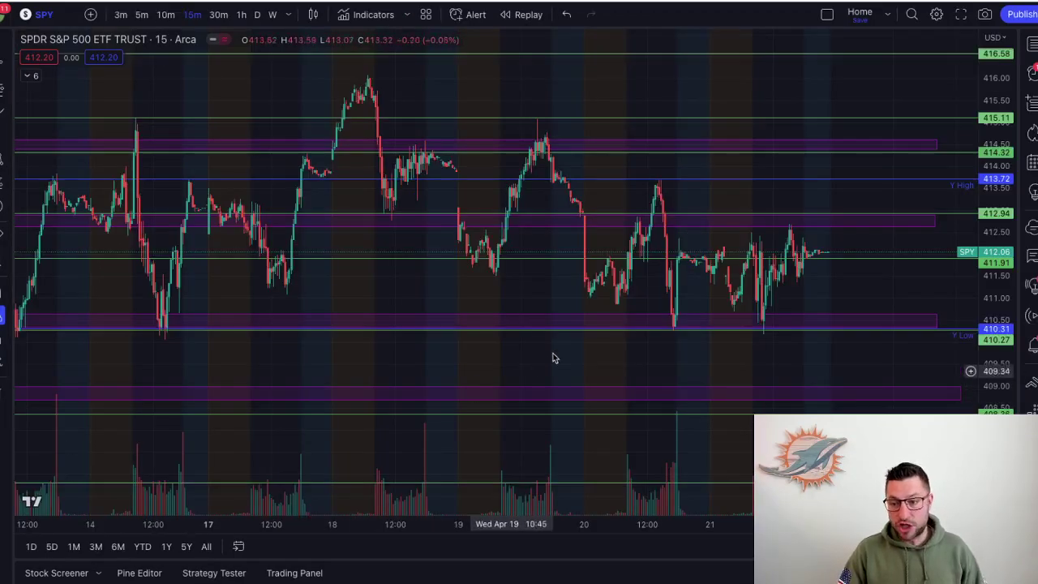
Step: Switch the zone-marked SPY chart to the 3-minute timeframe, rescaling the price axis
{"action": "left_click", "coordinate": [121, 16]}
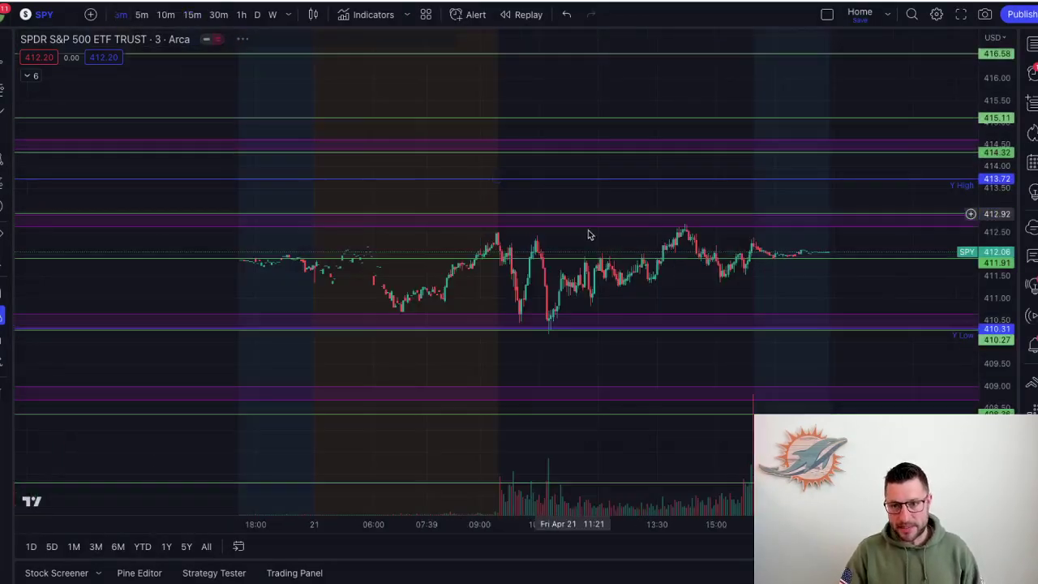
{"action": "left_click_drag", "start_coordinate": [999, 270], "coordinate": [999, 120]}
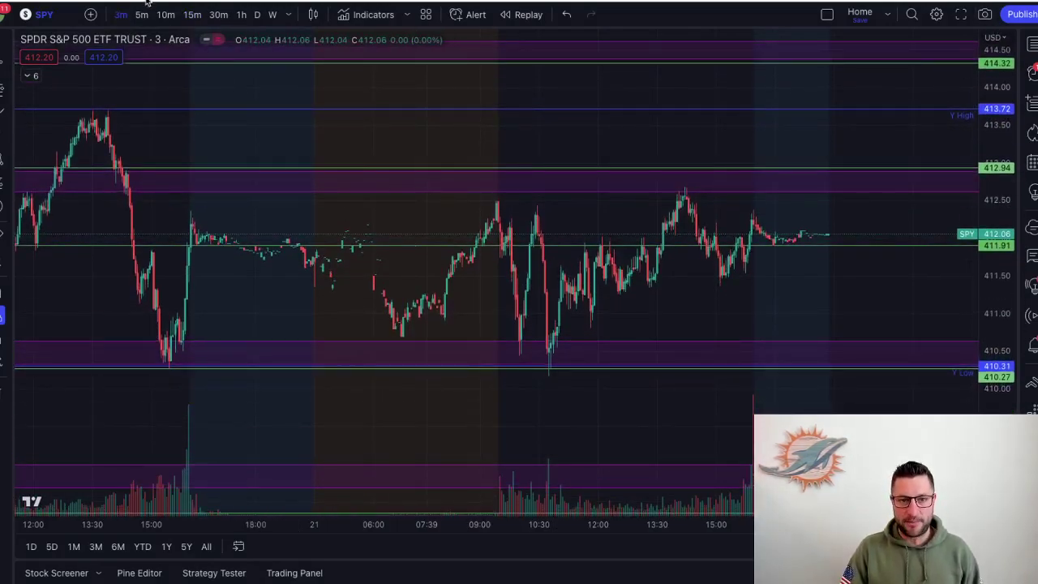
{"action": "left_click", "coordinate": [191, 15]}
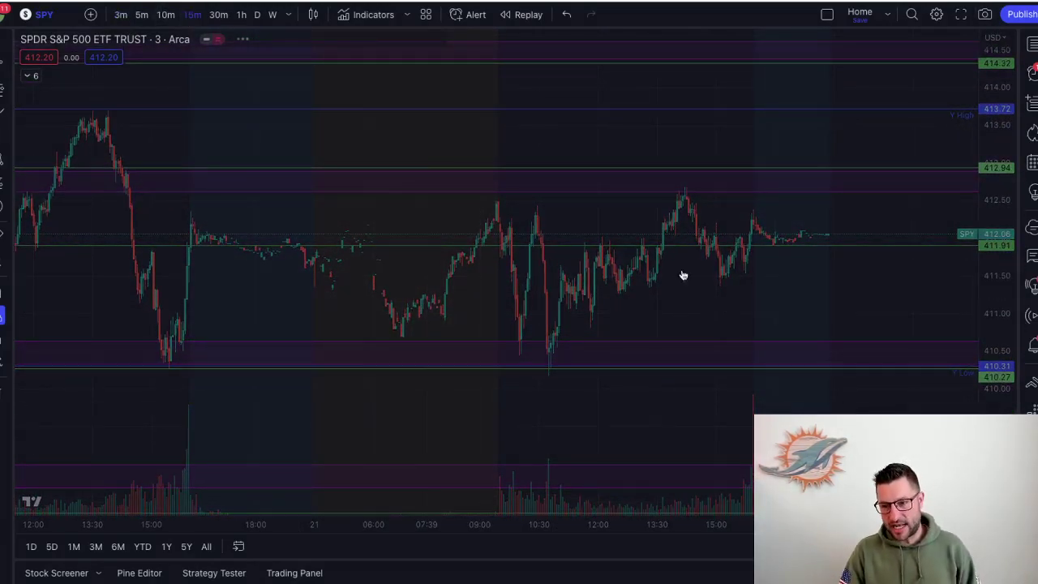
{"action": "left_click_drag", "start_coordinate": [992, 75], "coordinate": [941, 343]}
{"action": "scroll", "coordinate": [505, 366], "scroll_direction": "down", "scroll_amount": 1}
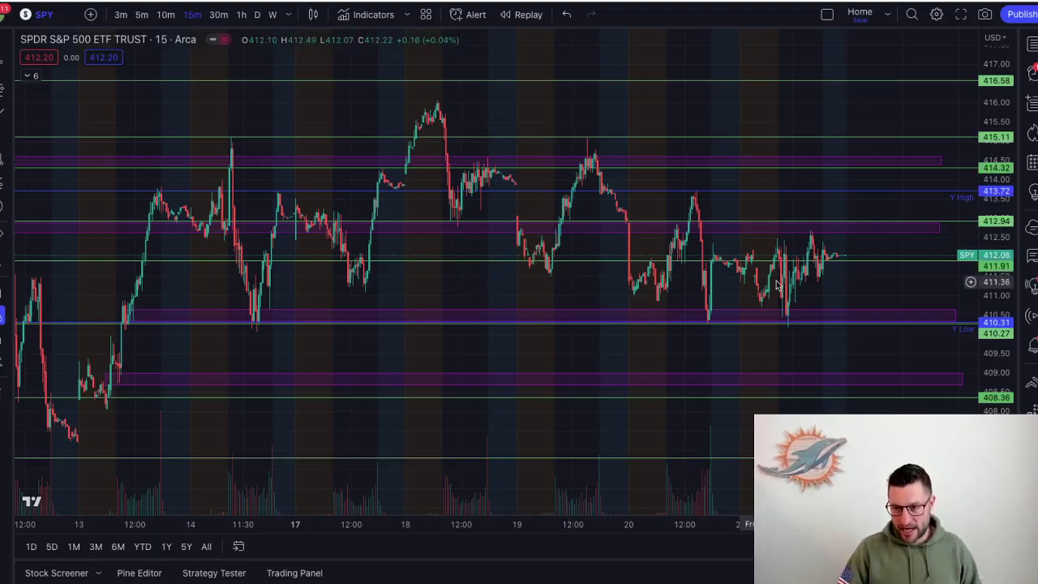
{"action": "left_click", "coordinate": [119, 17]}
{"action": "right_click", "coordinate": [783, 341]}
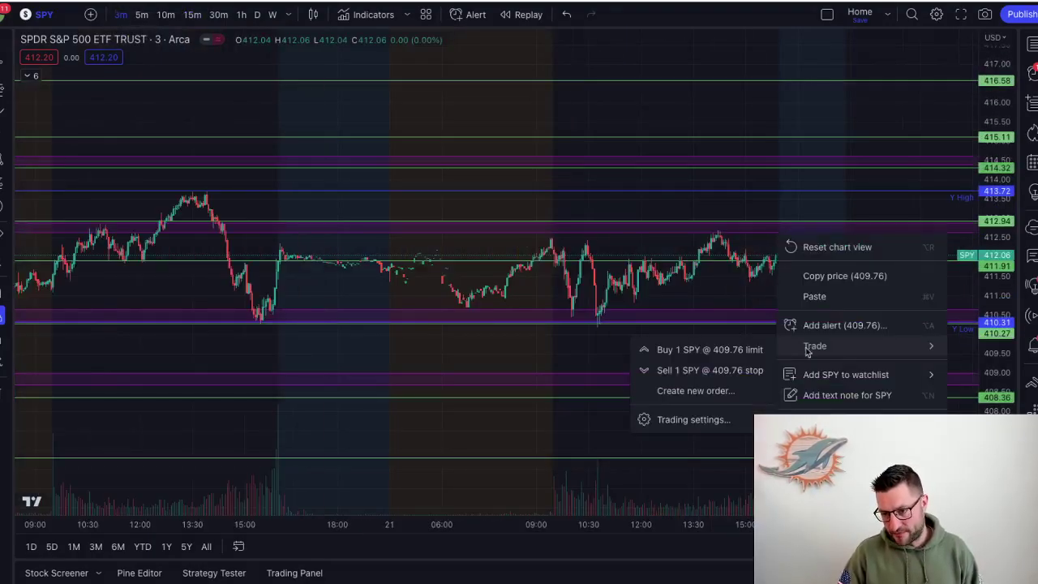